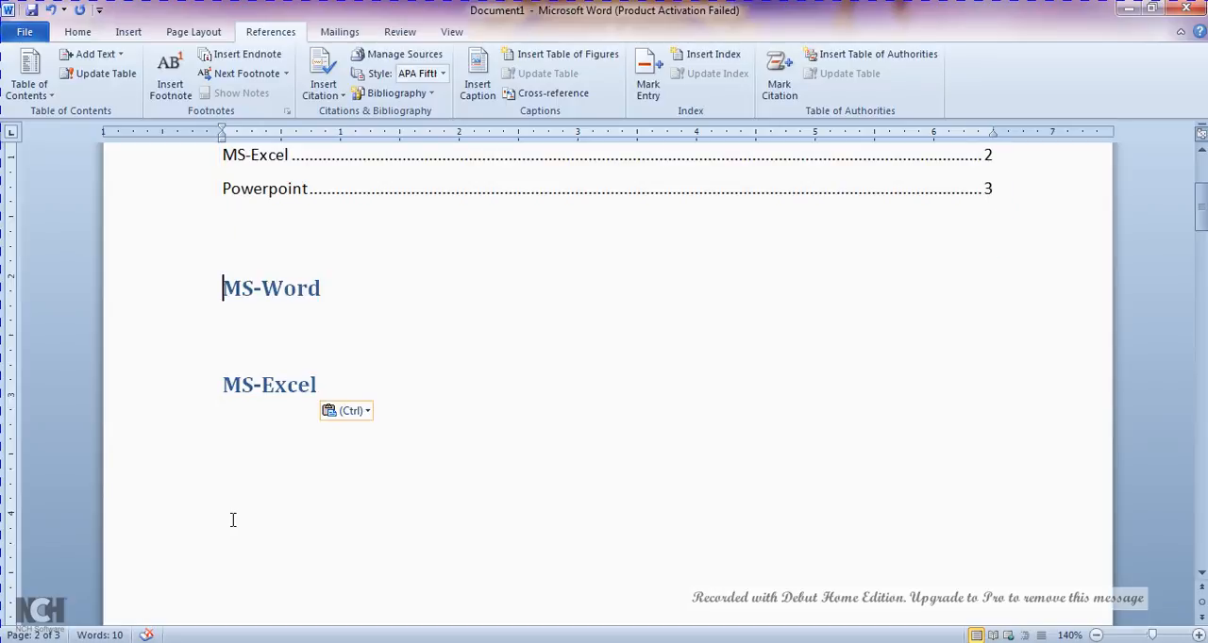
- Update the table of contents under the Contents heading, refreshing the page numbers only
key(Up)
key(Up)
key(Up)
key(Up)
key(Up)
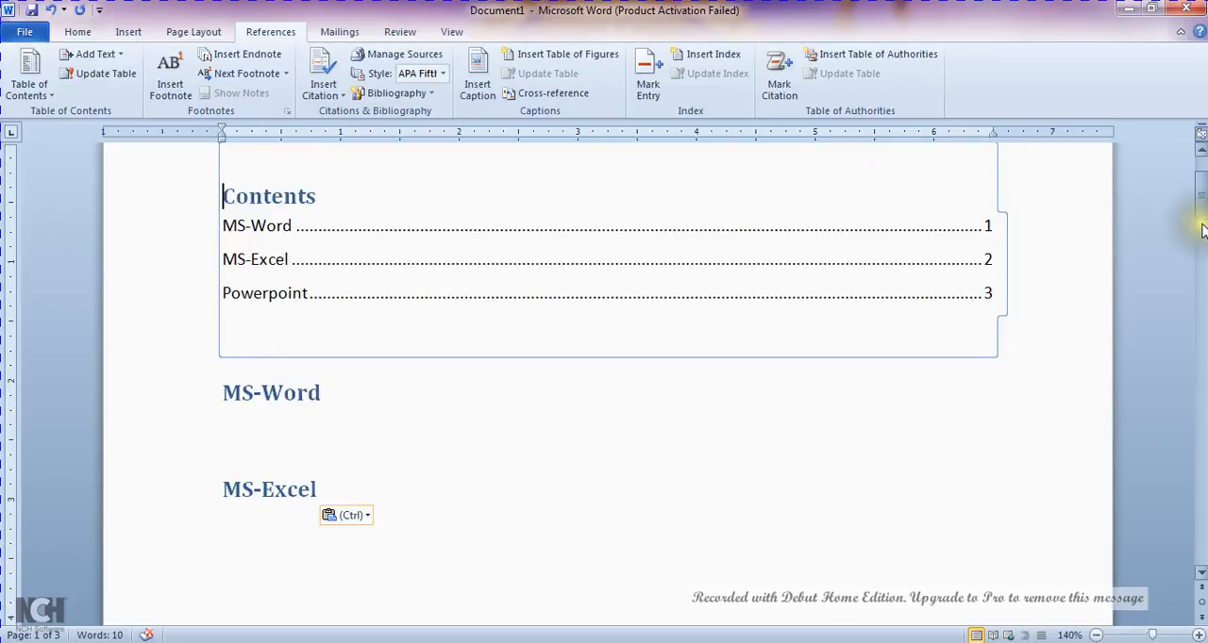
drag(1203, 209, 1200, 195)
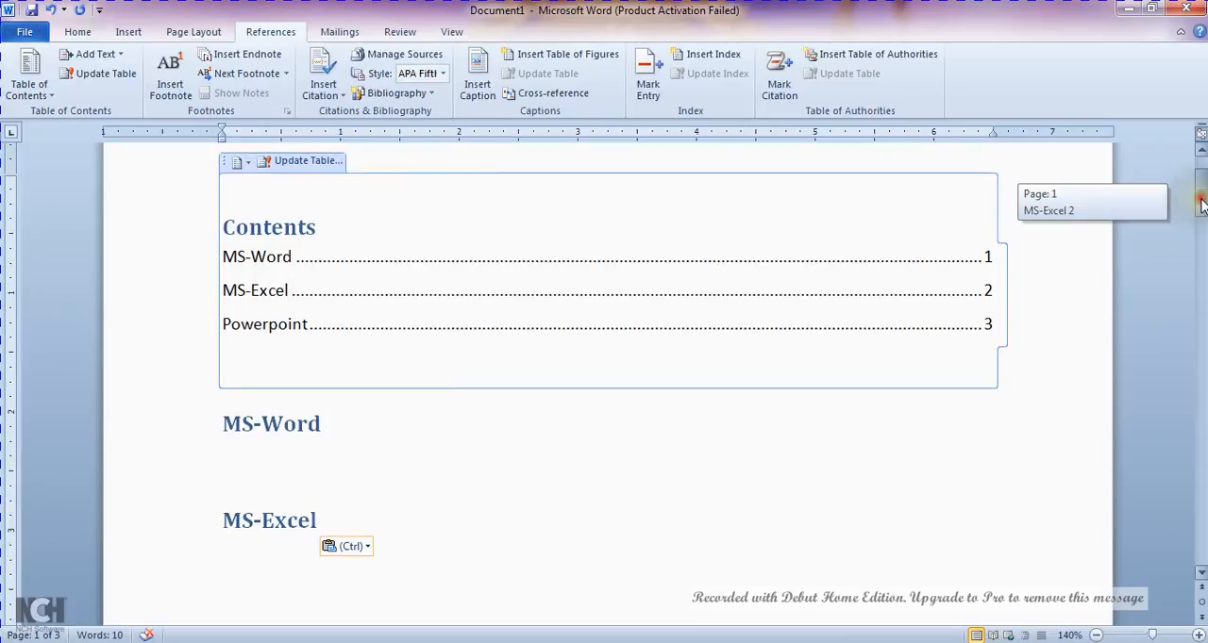
click(300, 166)
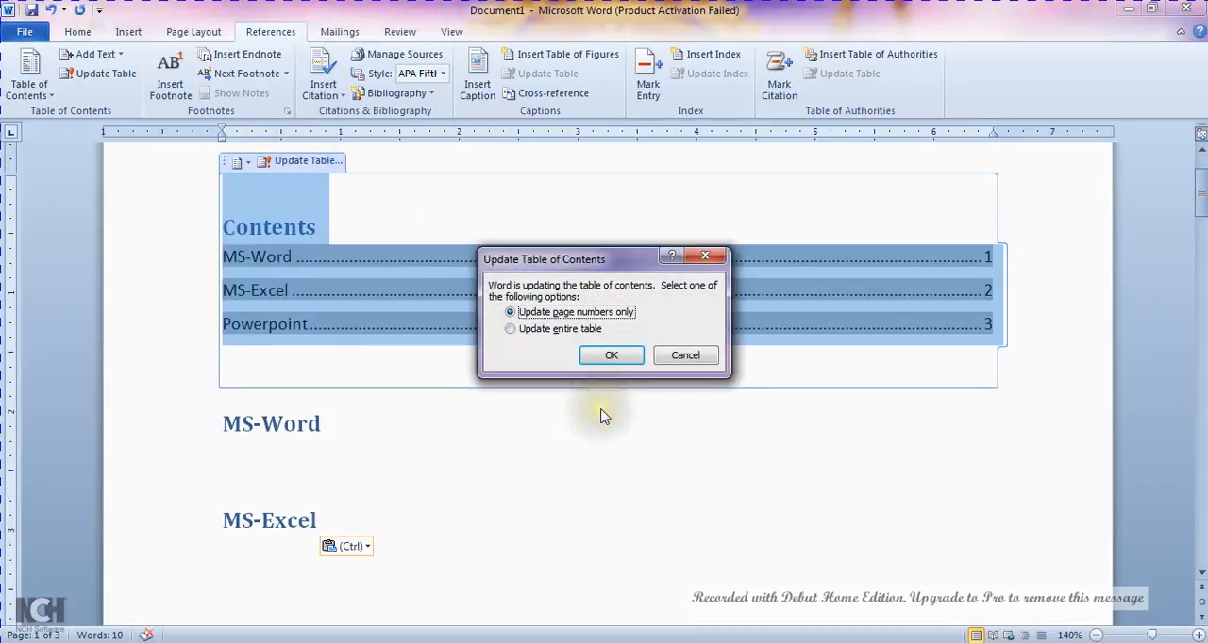
click(608, 358)
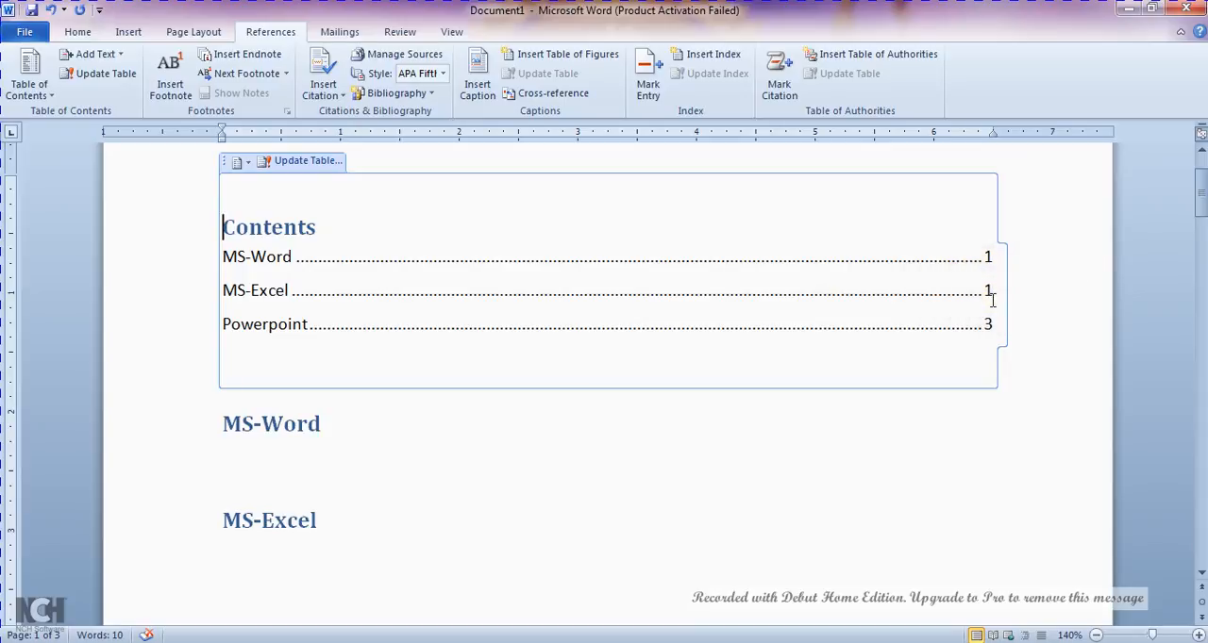
- Remove the extra page before the Powerpoint heading so the heading falls on page 2
drag(1201, 196, 1139, 297)
click(831, 321)
click(594, 215)
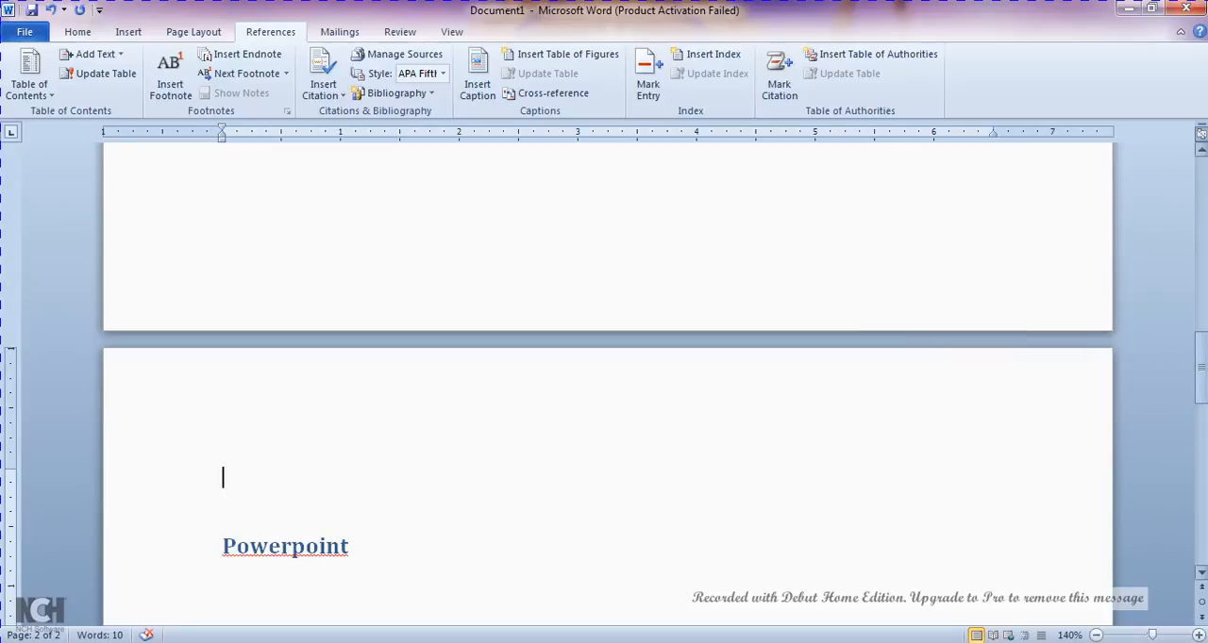
- Refresh only the page numbers in the table of contents again after the Powerpoint heading's page change
click(1201, 366)
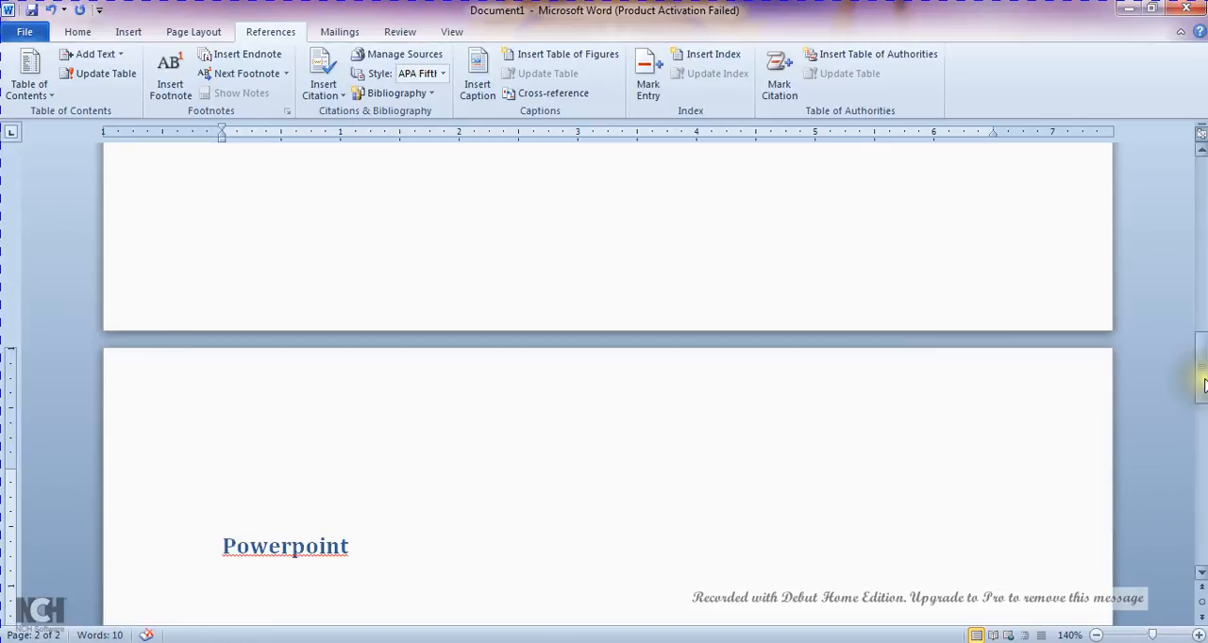
drag(1203, 384, 1201, 189)
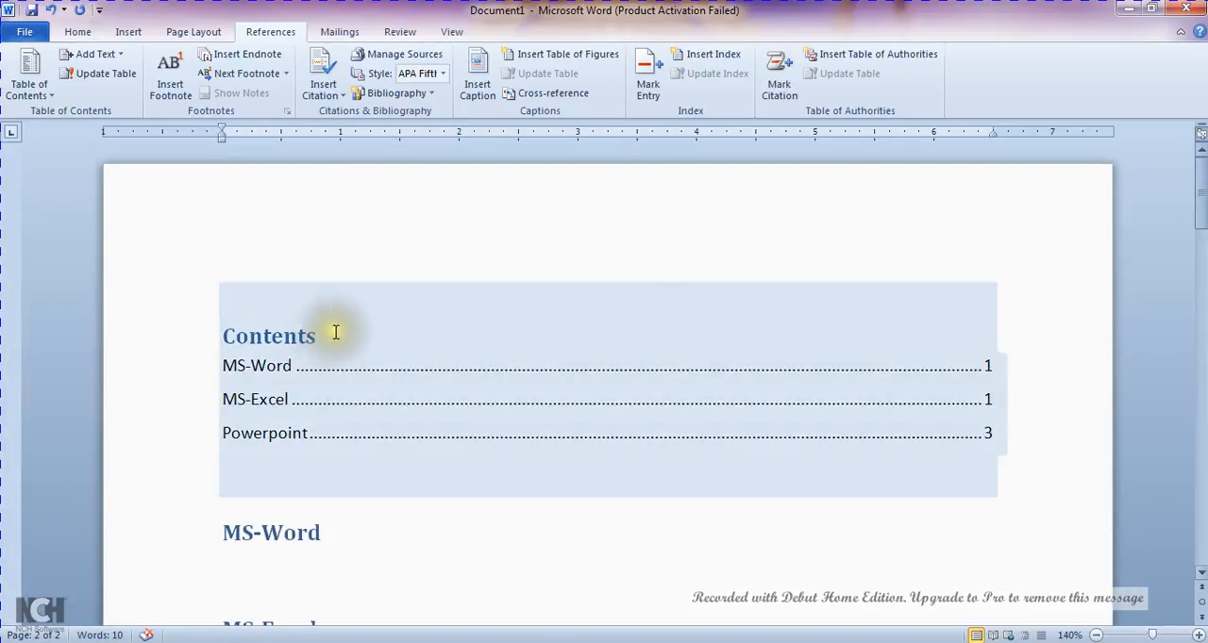
click(319, 332)
click(312, 272)
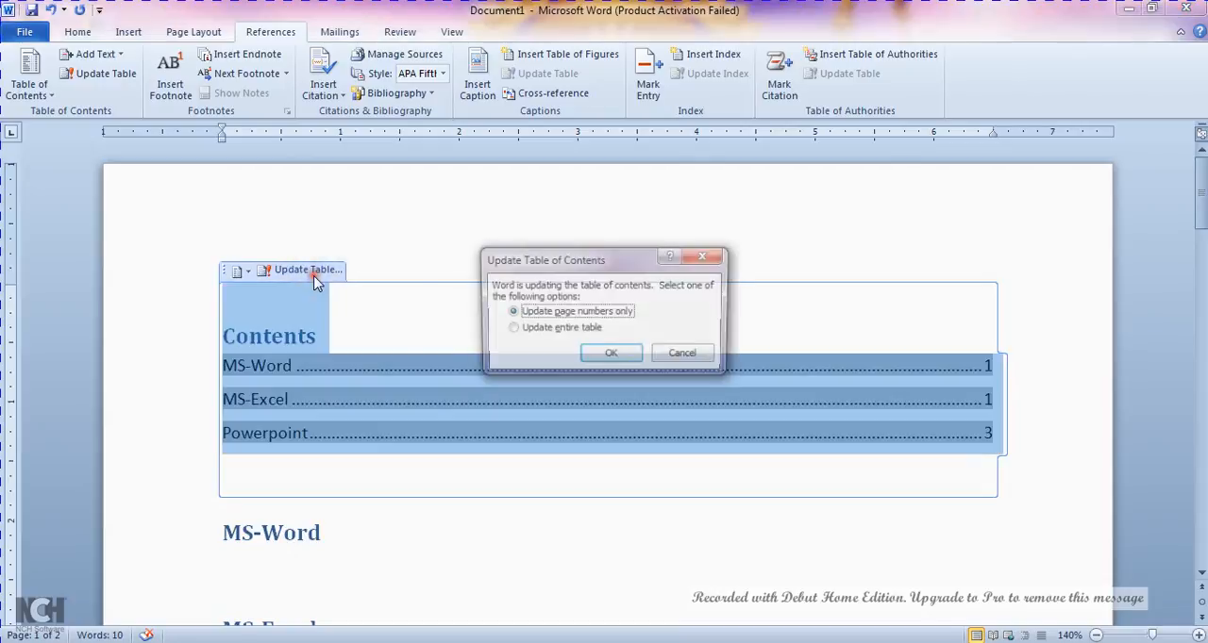
click(611, 351)
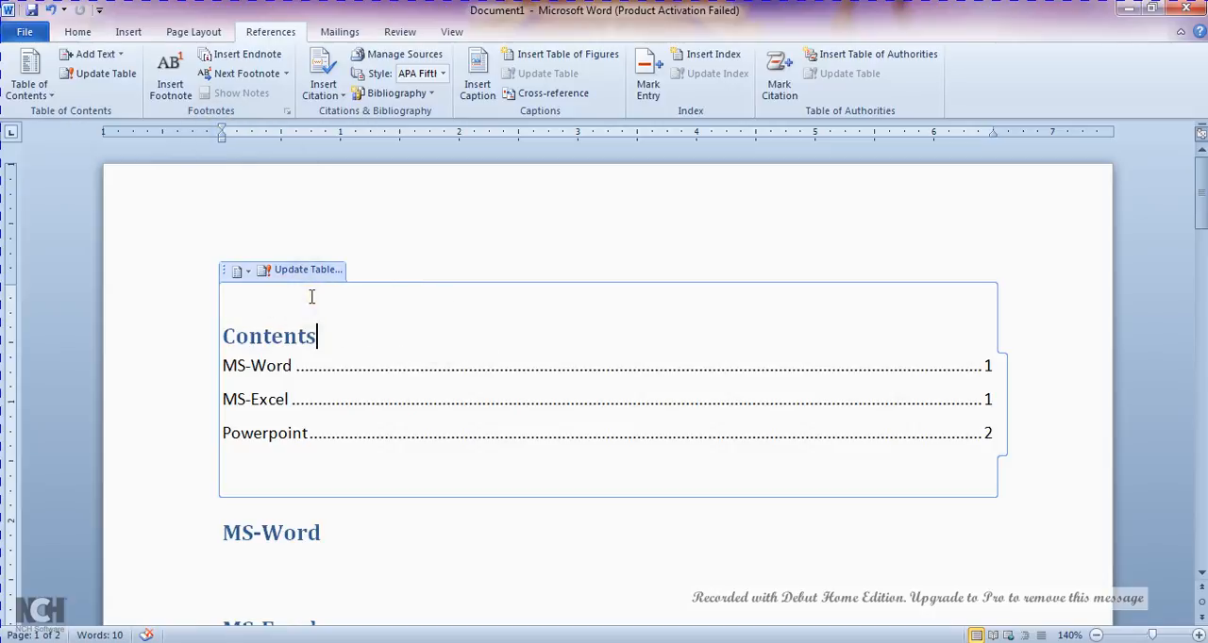
- Clear the whole document and fill it with sample paragraphs generated by =rand()
key(ctrl+a)
key(Delete)
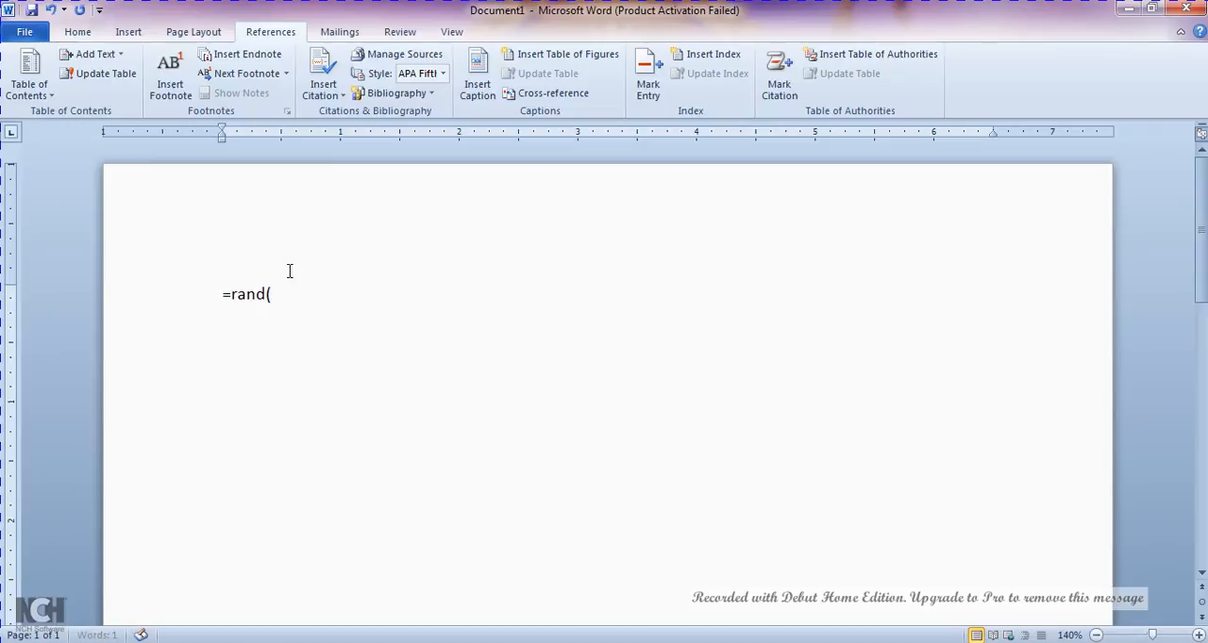
text(=rand())
key(Return)
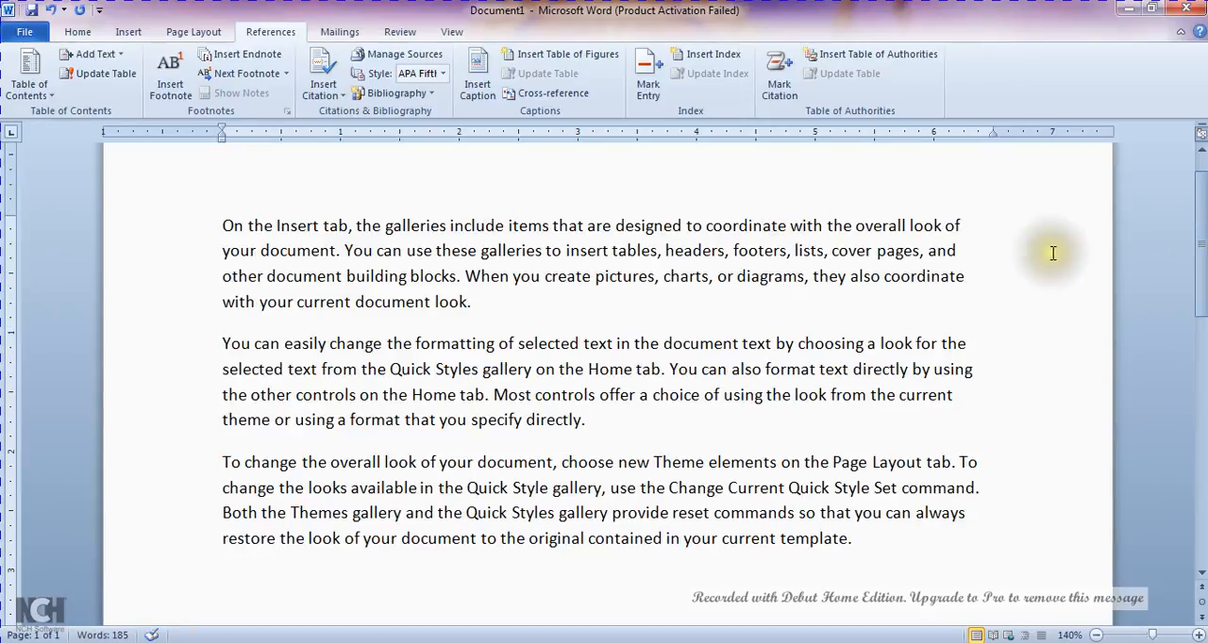
scroll(1202, 253, up, 1)
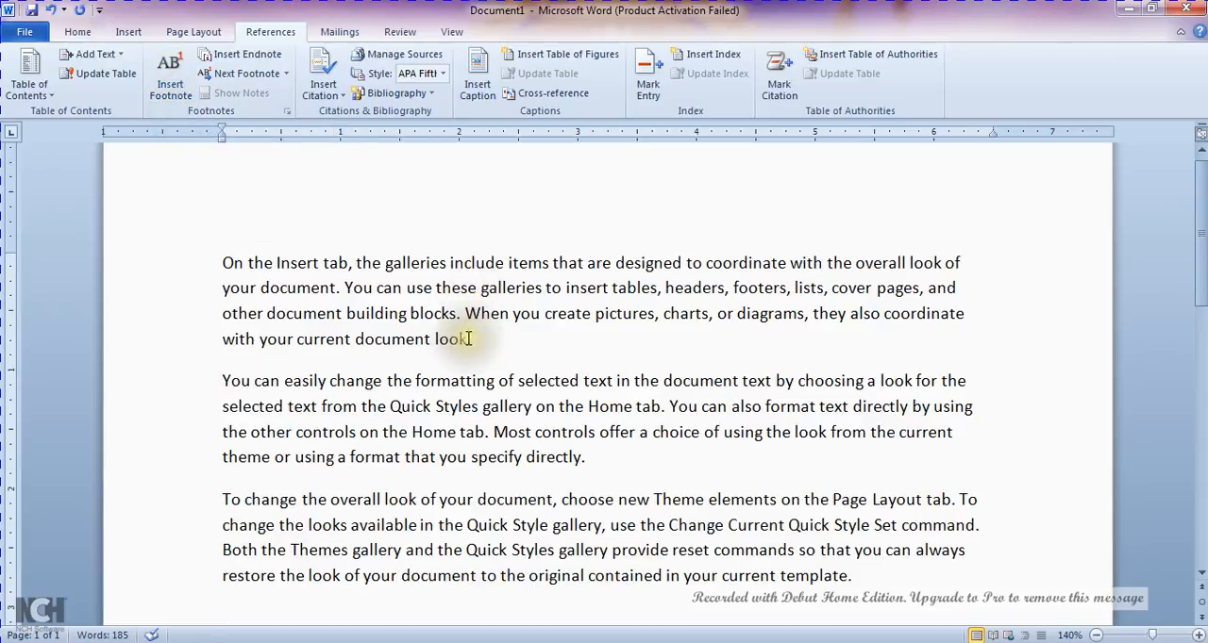
- Insert a footnote on the word "include" in the first paragraph with the text "To add"
drag(467, 340, 438, 338)
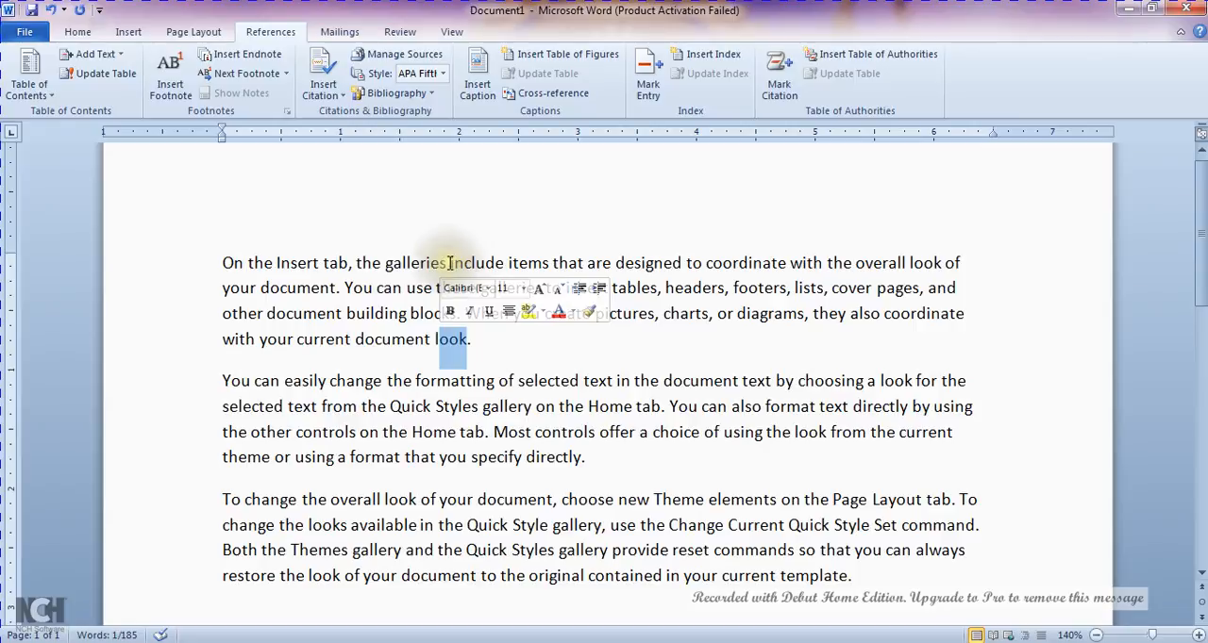
drag(448, 263, 499, 273)
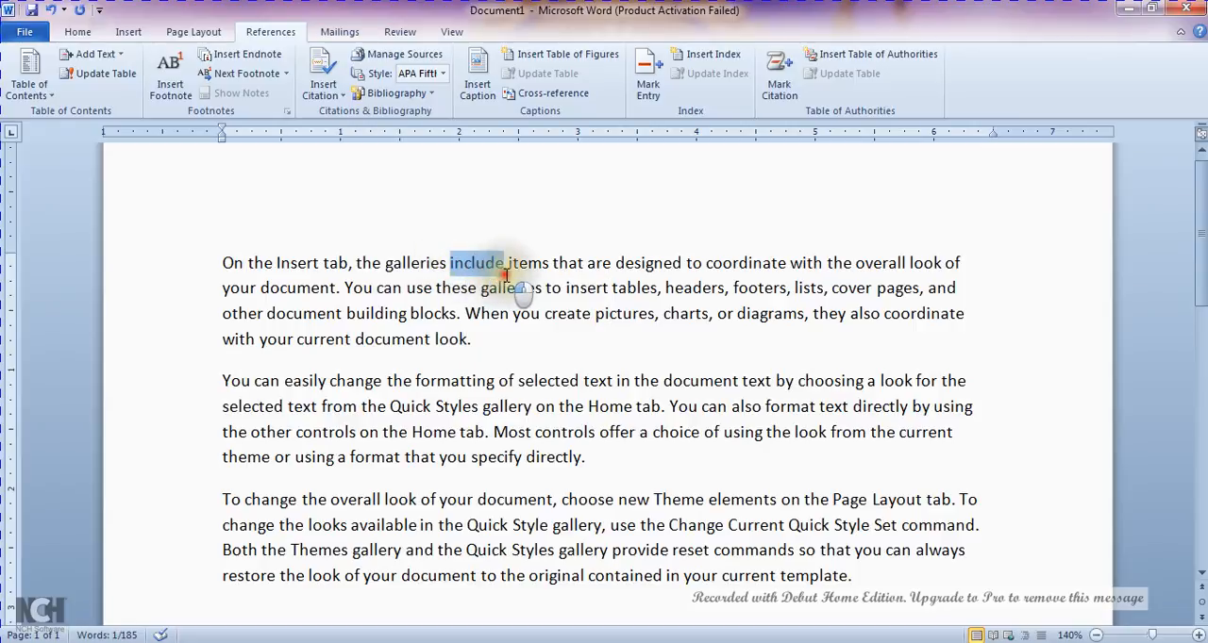
click(173, 90)
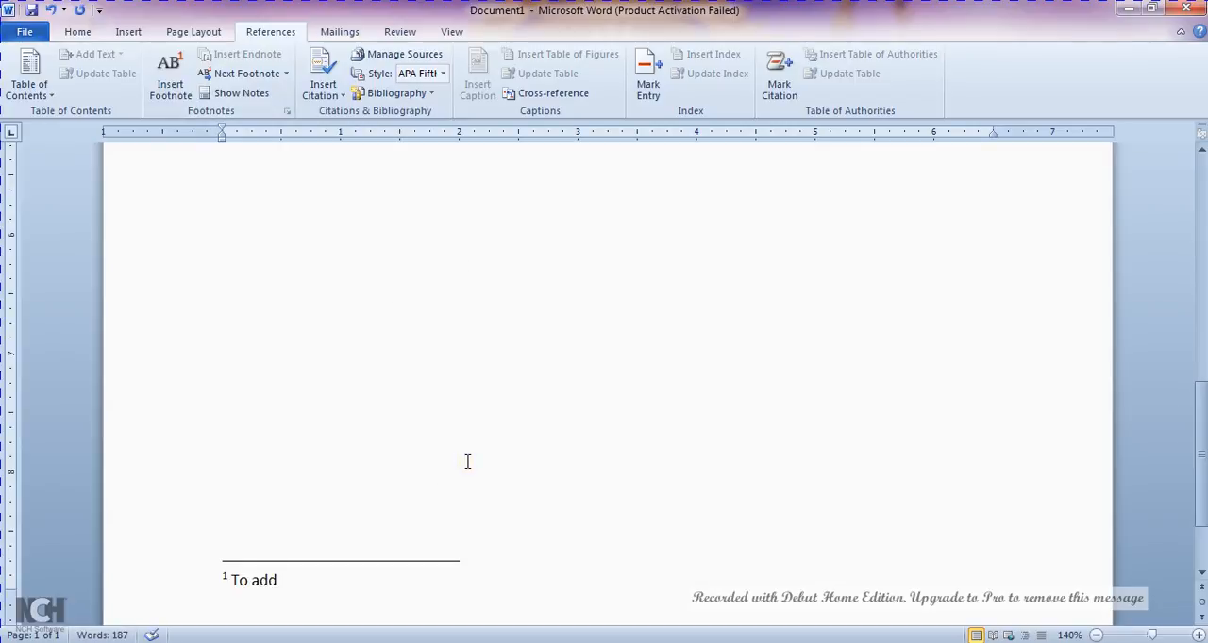
text(To add)
key(Return)
key(BackSpace)
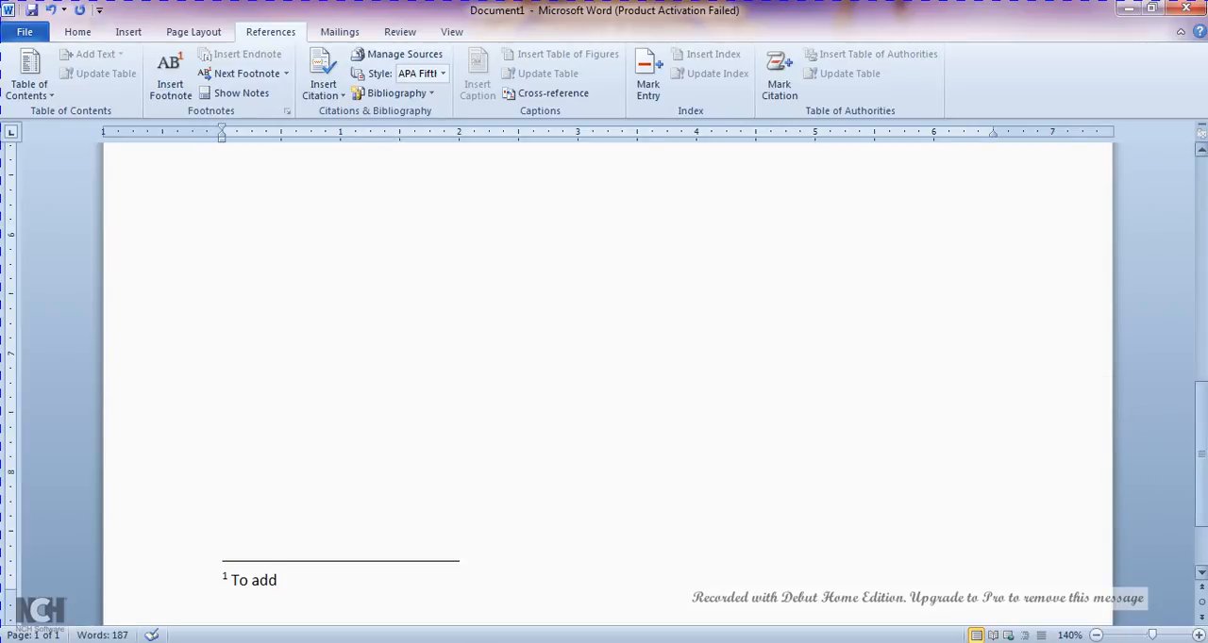
drag(1201, 463, 1201, 247)
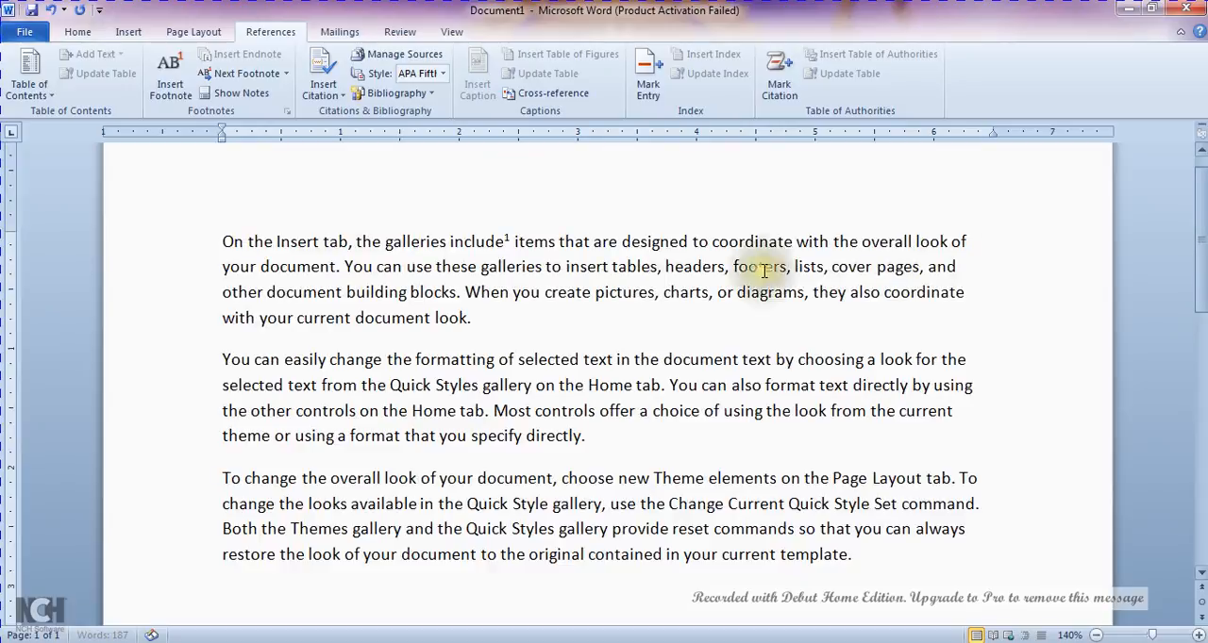
click(508, 242)
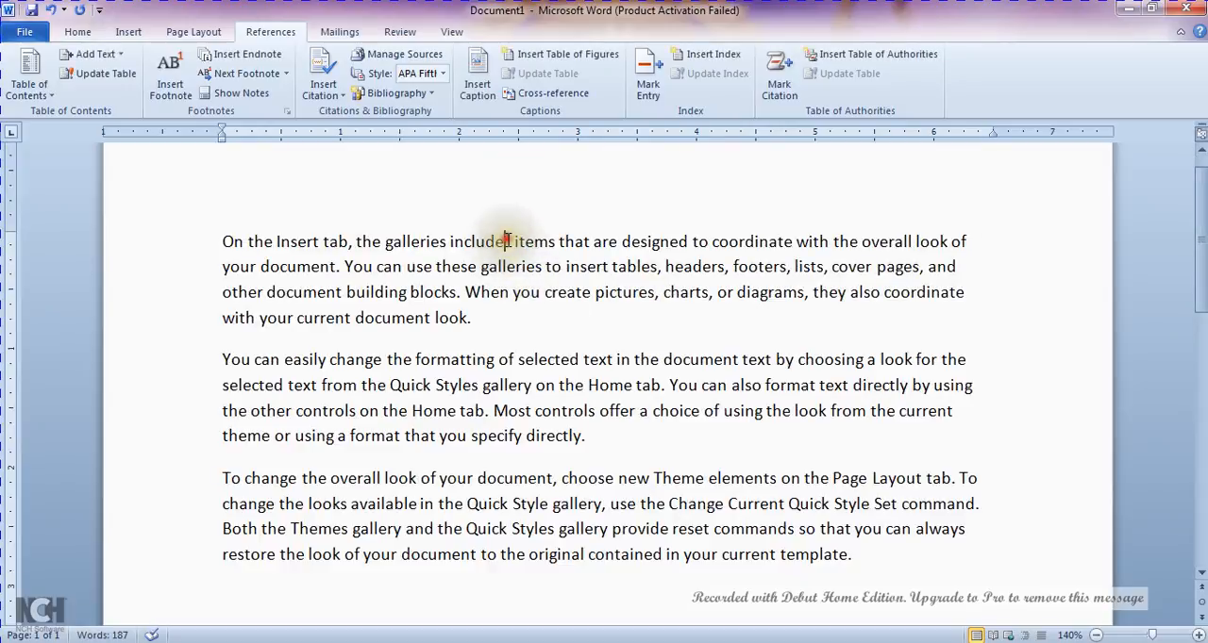
key(Return)
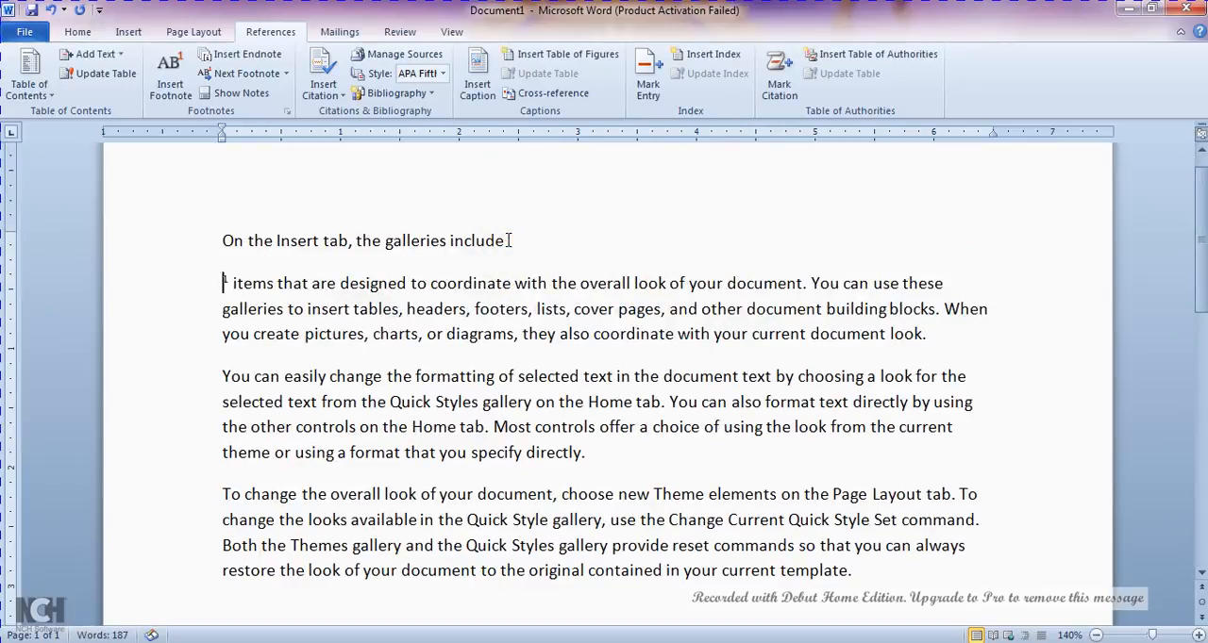
key(BackSpace)
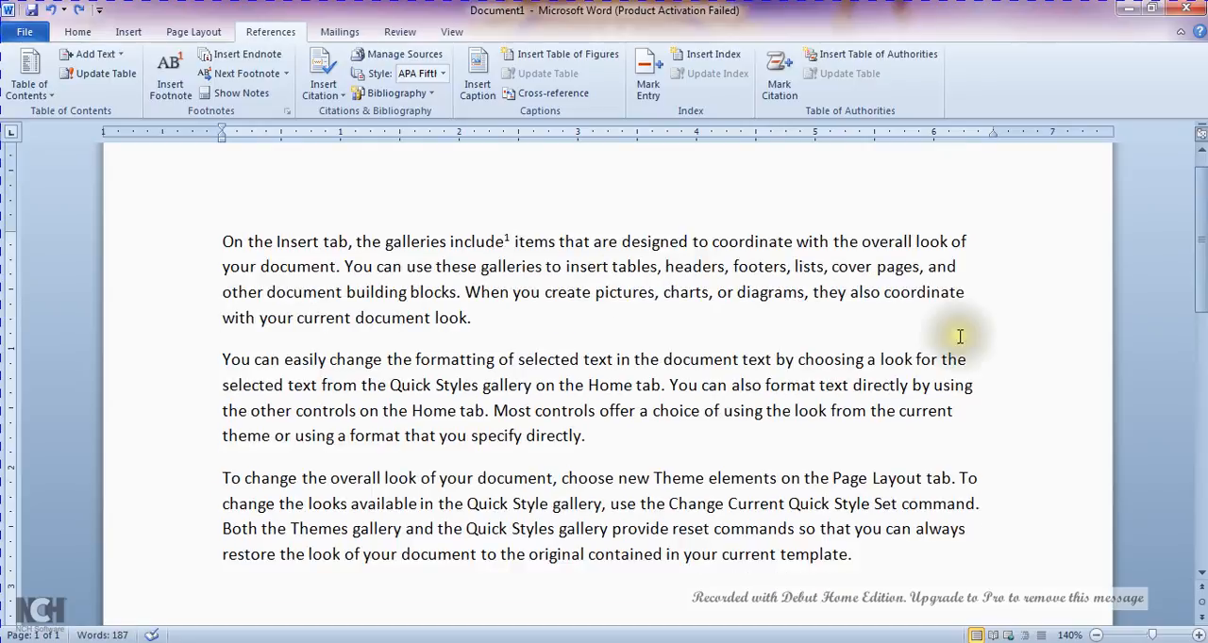
- Insert a second footnote on the word "galleries" in the second sentence of the first paragraph
drag(1199, 252, 1200, 482)
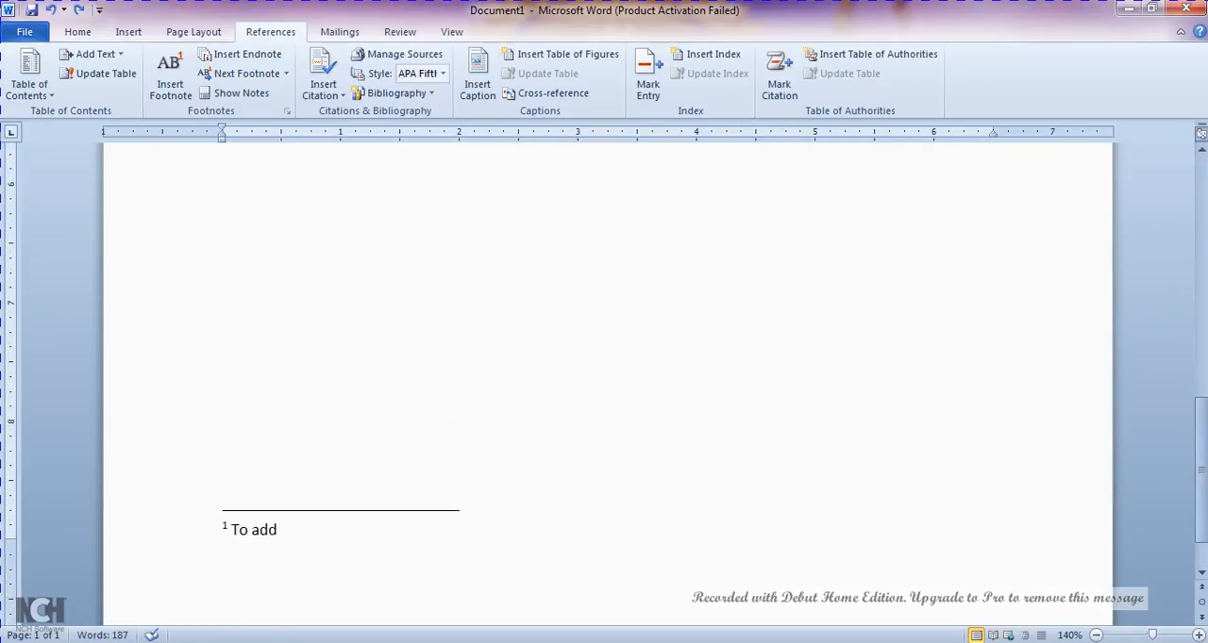
click(312, 535)
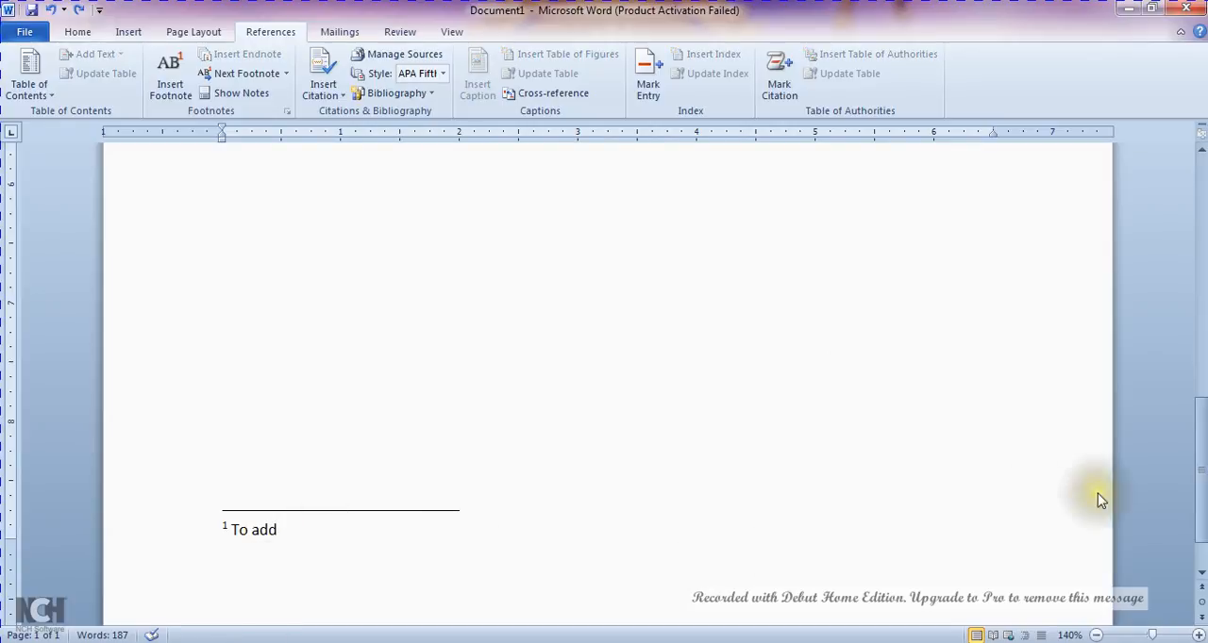
drag(1200, 479, 1200, 221)
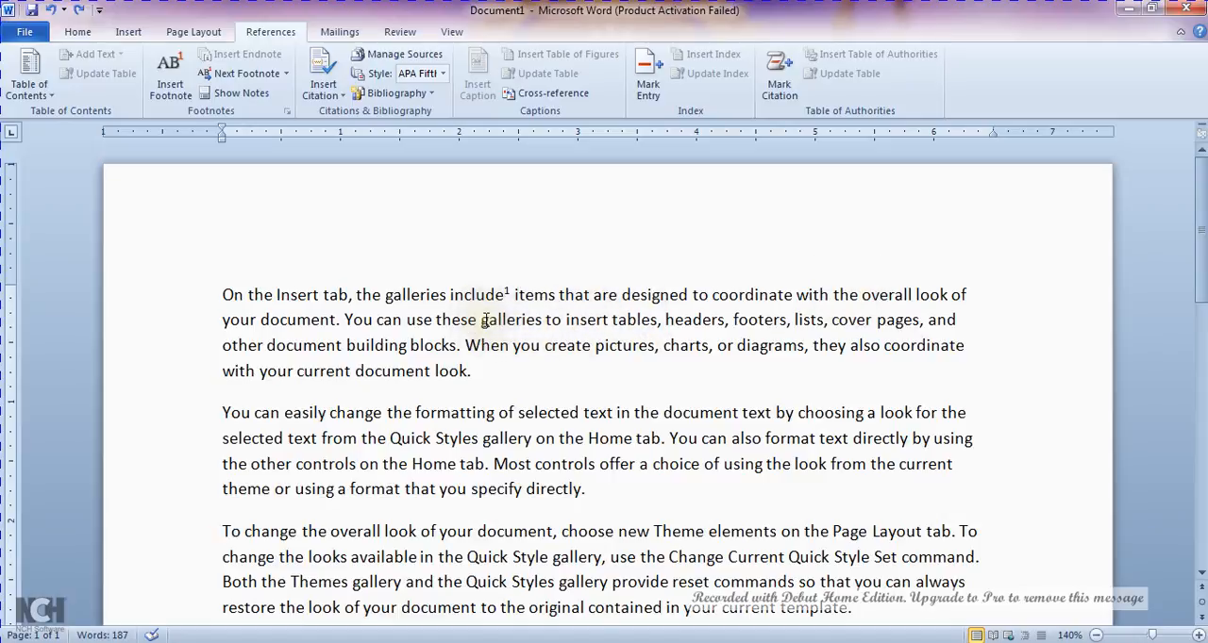
drag(483, 320, 540, 327)
click(172, 83)
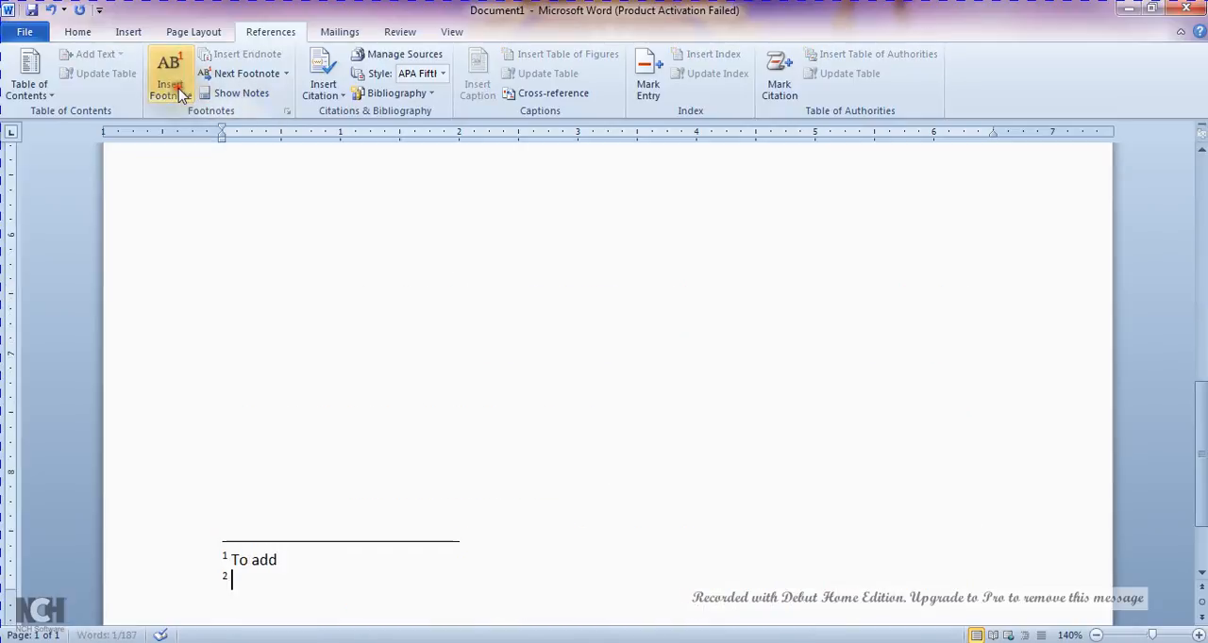
click(418, 285)
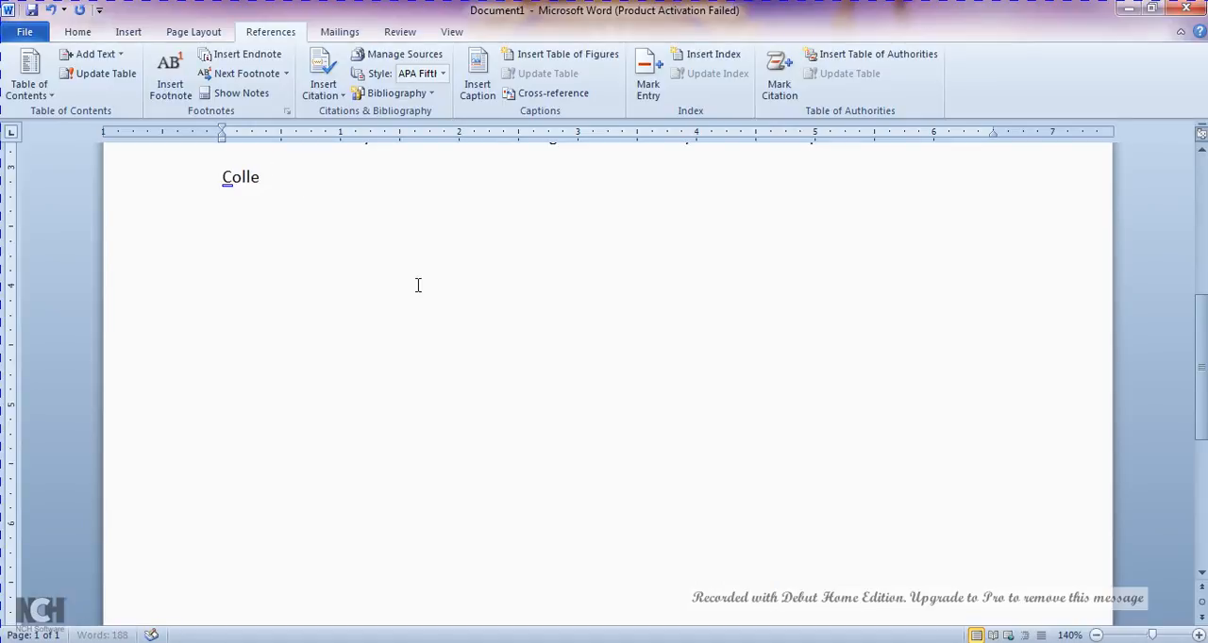
key(BackSpace)
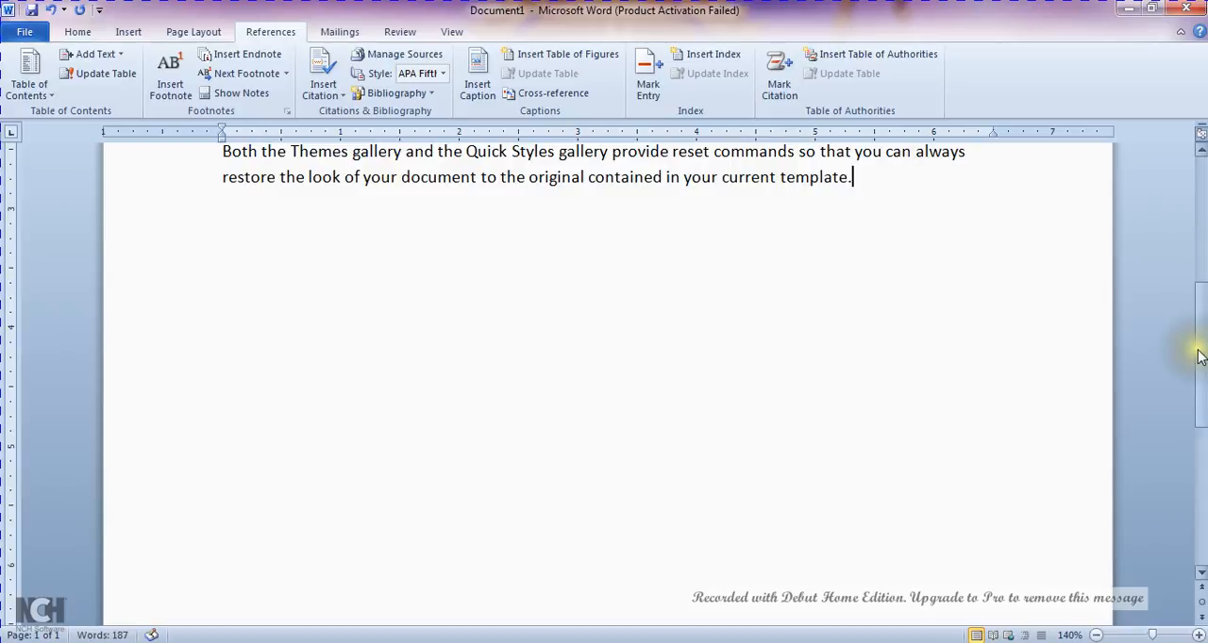
drag(1202, 355, 1202, 257)
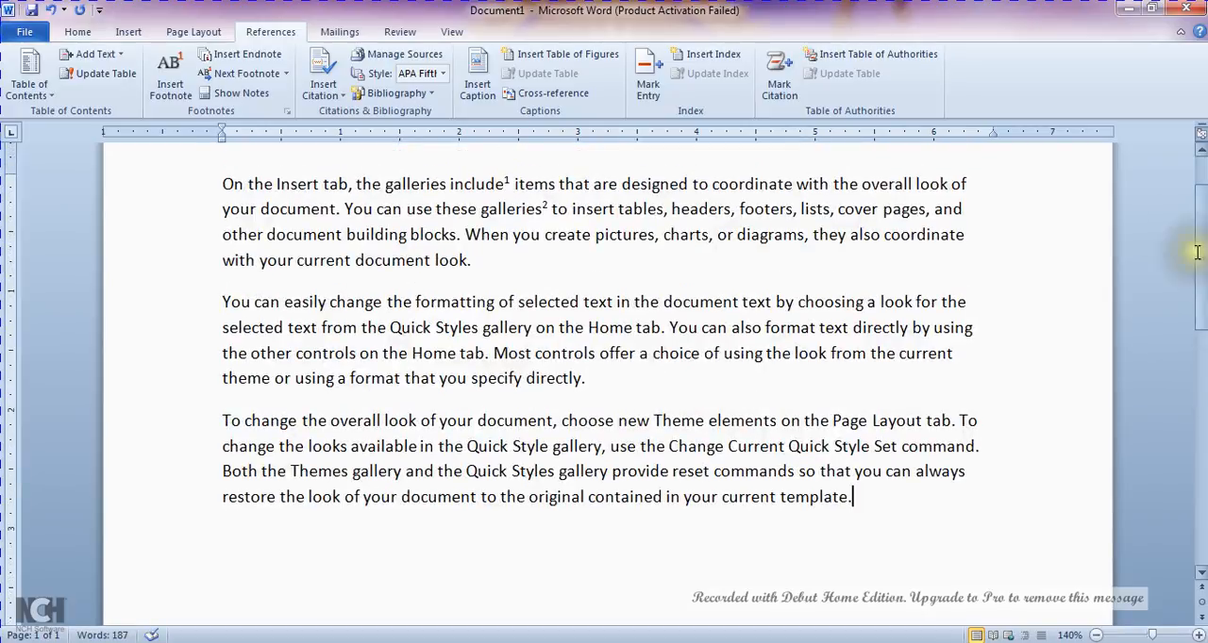
- Enter "Collection of images or videos" as the text of footnote 2
click(521, 209)
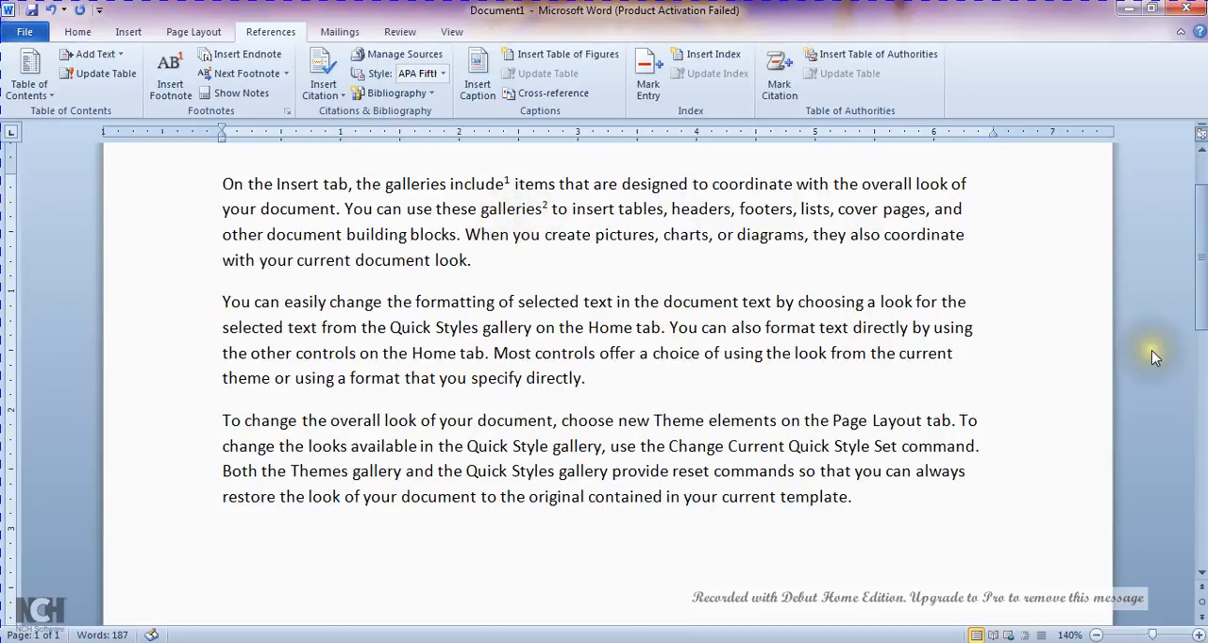
drag(1202, 257, 1202, 481)
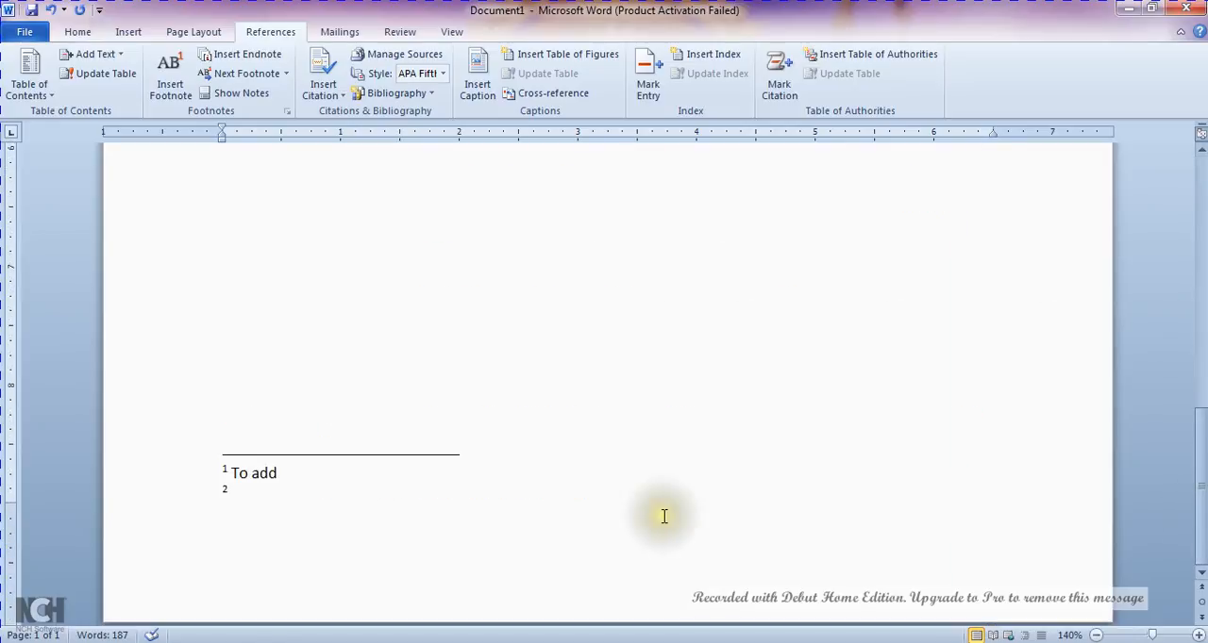
click(239, 494)
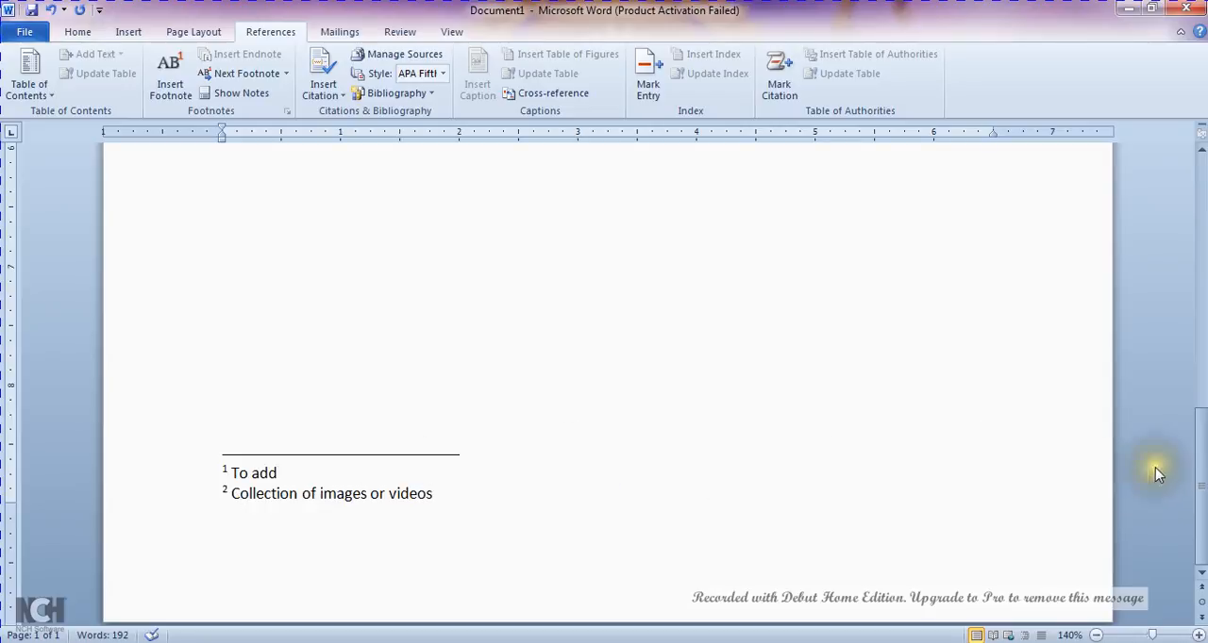
- Insert a footnote on the word "look" ending the first paragraph with the text "View or watch"
drag(1203, 487, 1204, 224)
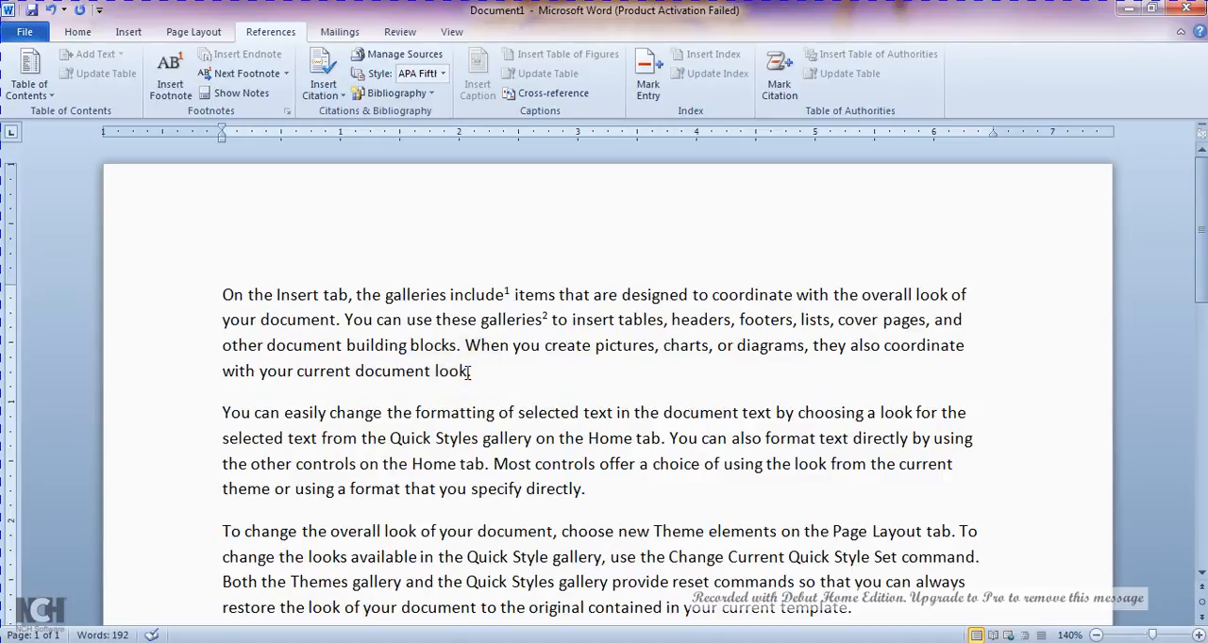
drag(467, 372, 440, 376)
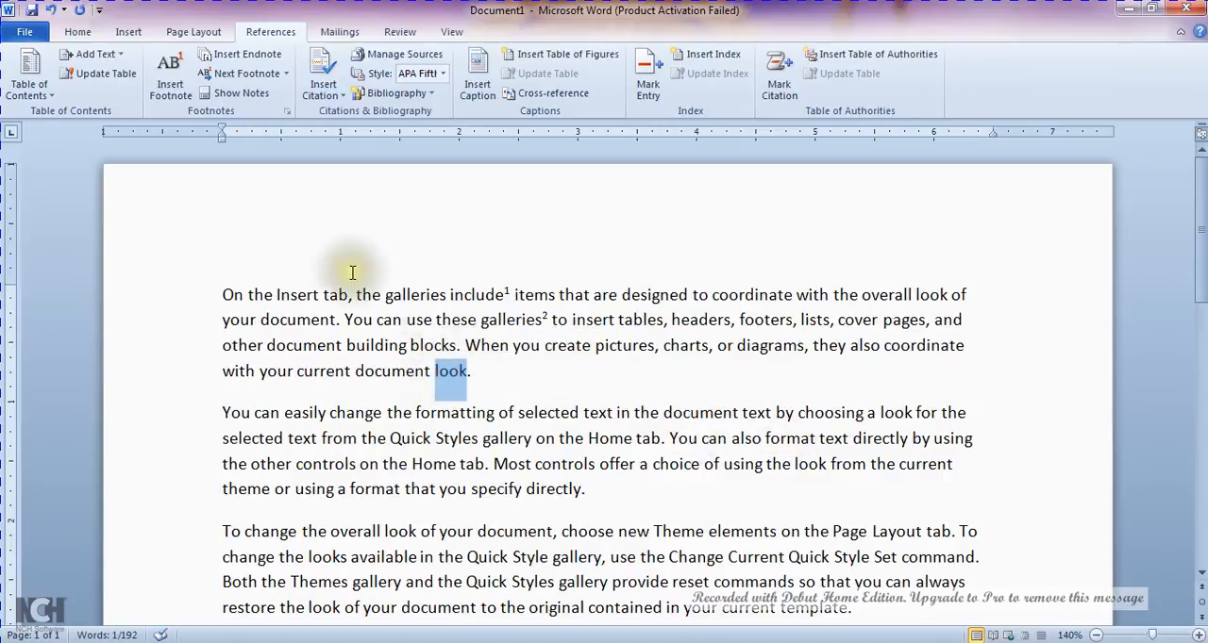
click(170, 78)
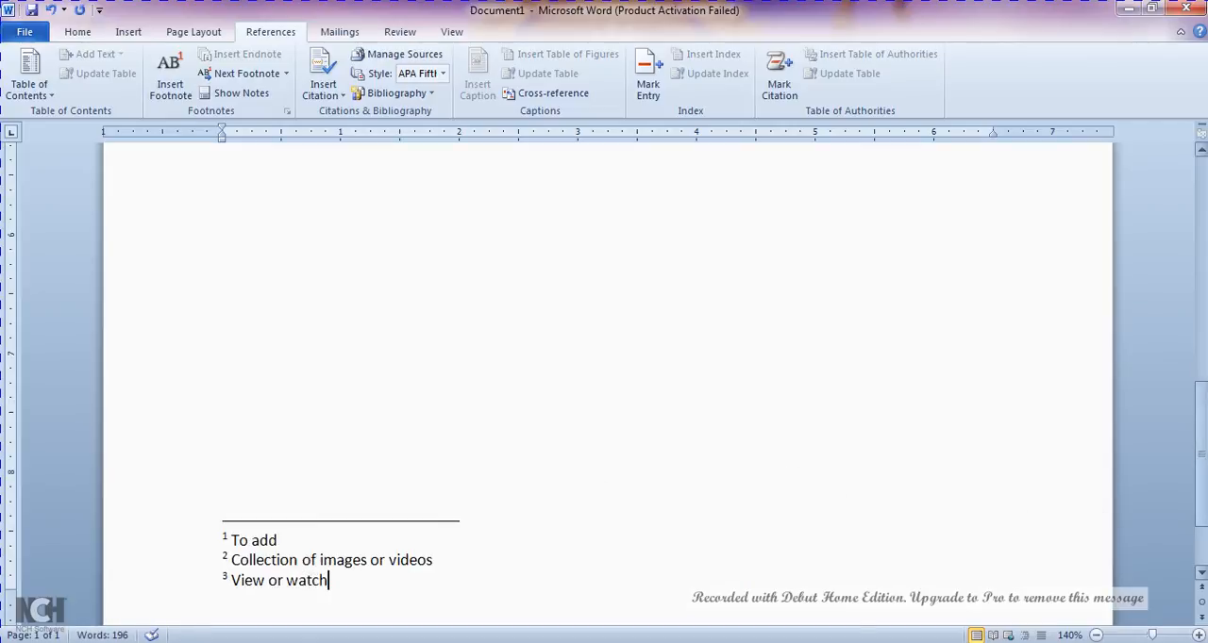
- Jump from the second footnote reference to the next footnote, show the notes, and return to the body text
drag(1202, 484, 1204, 259)
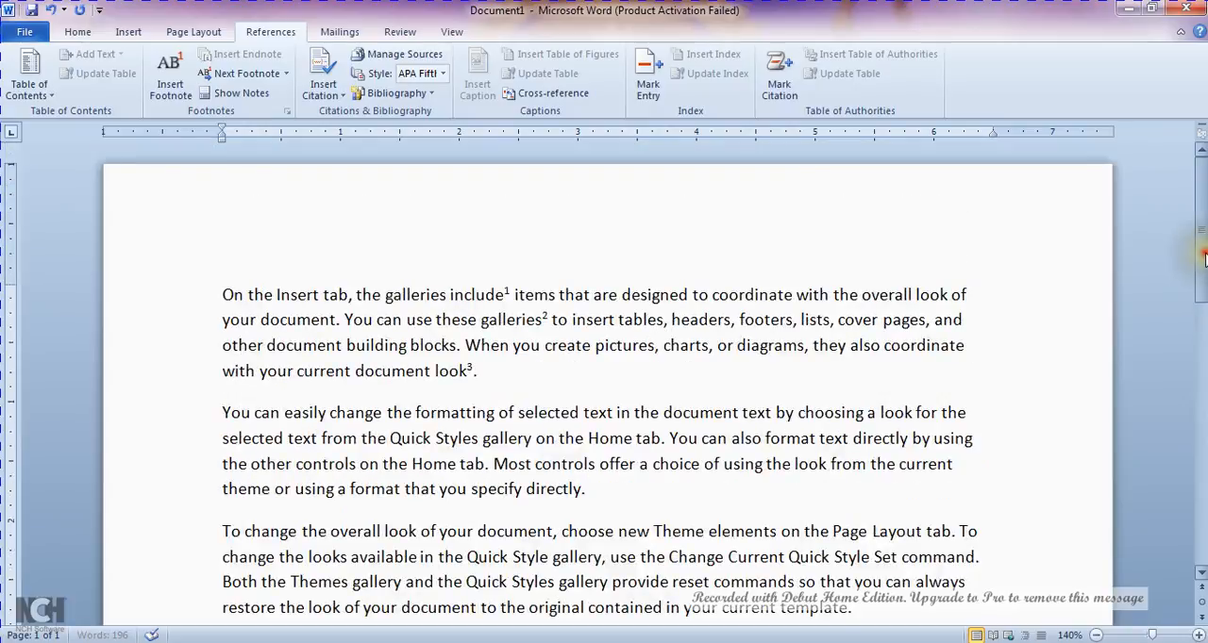
click(544, 320)
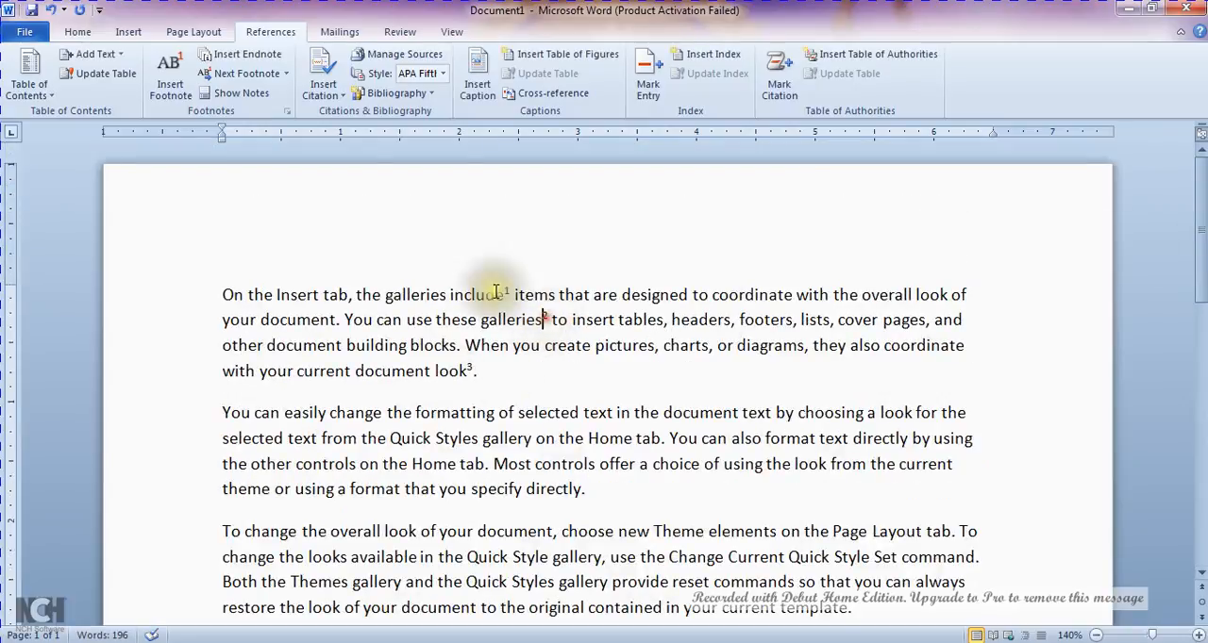
click(258, 77)
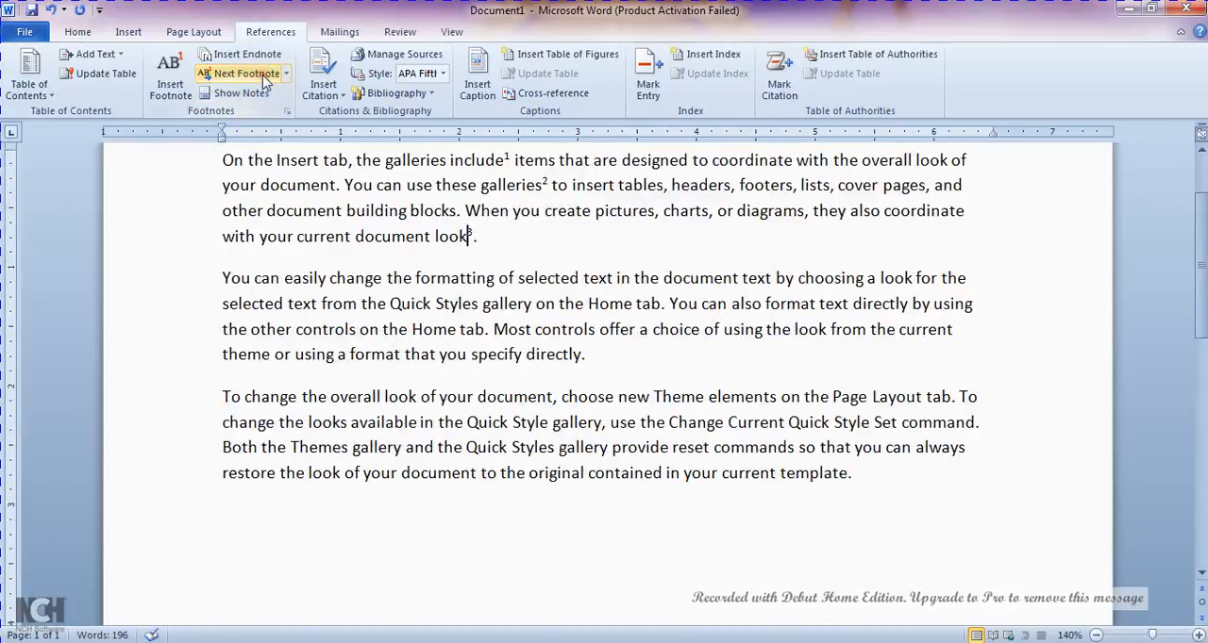
click(247, 92)
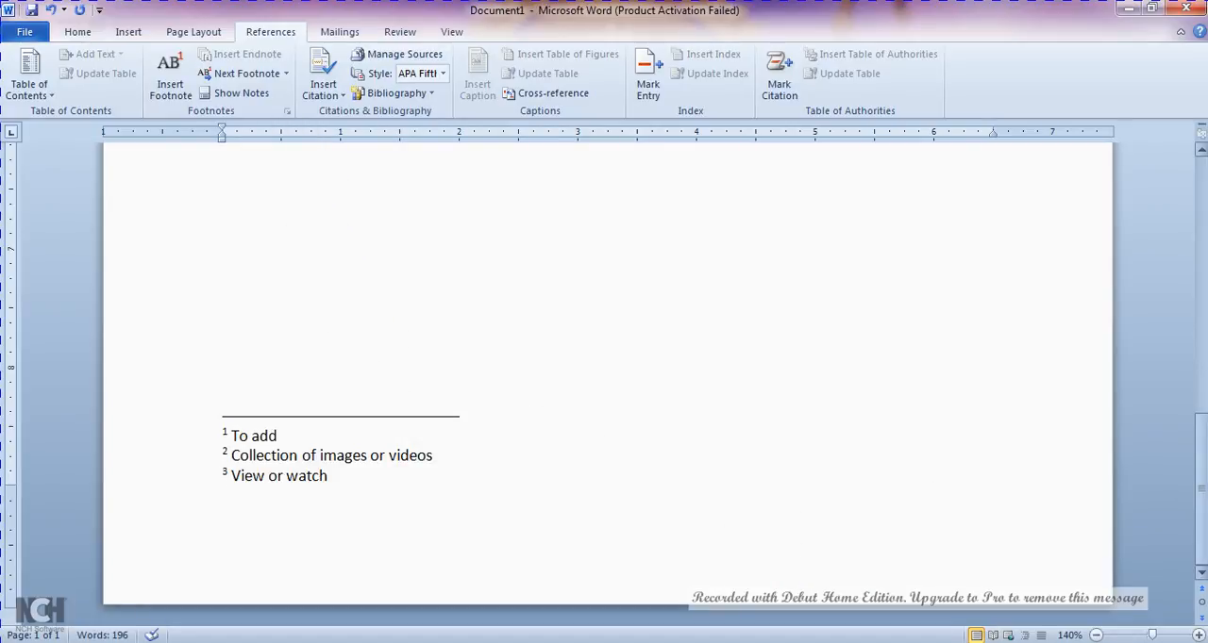
drag(1201, 475, 1201, 217)
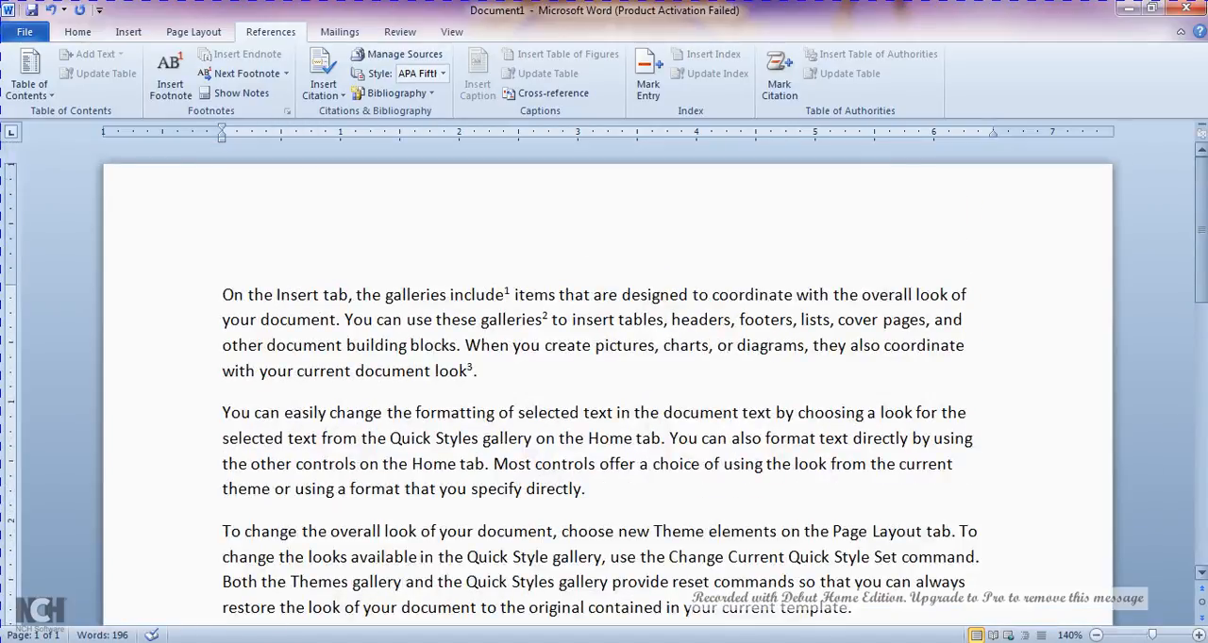